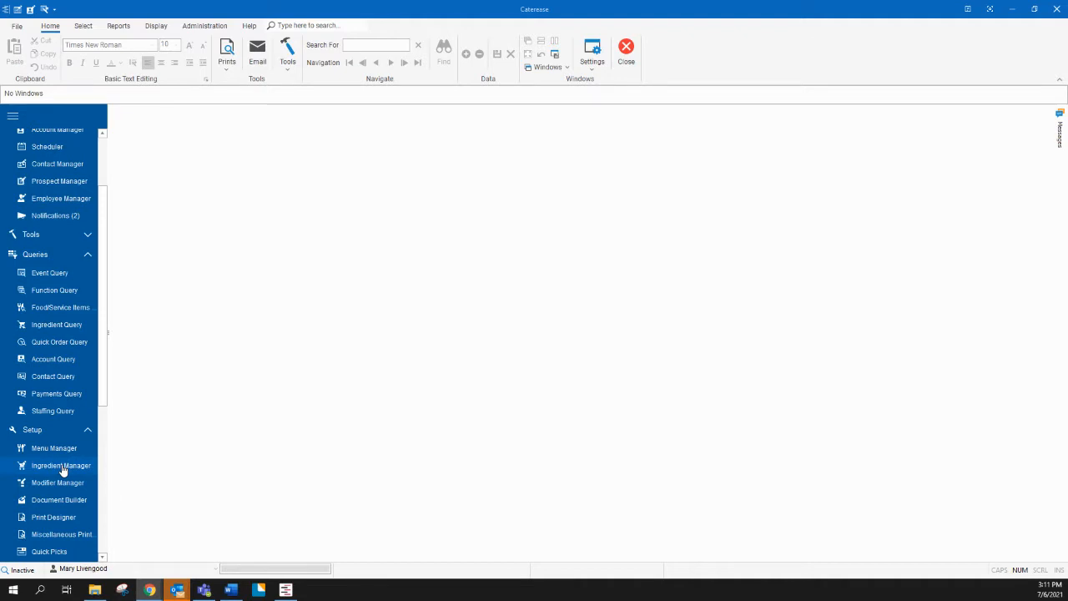
# Add a new ingredient named "8# Bag" to the Emergency Meals Included Items menu in the Ingredient Manager
pyautogui.click(62, 467)
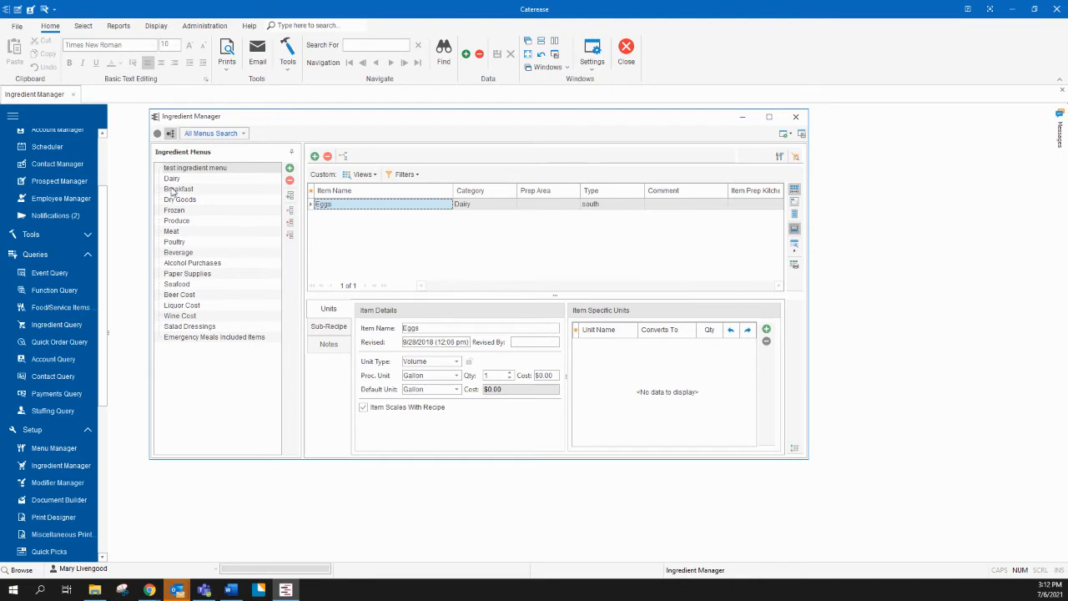
pyautogui.click(202, 339)
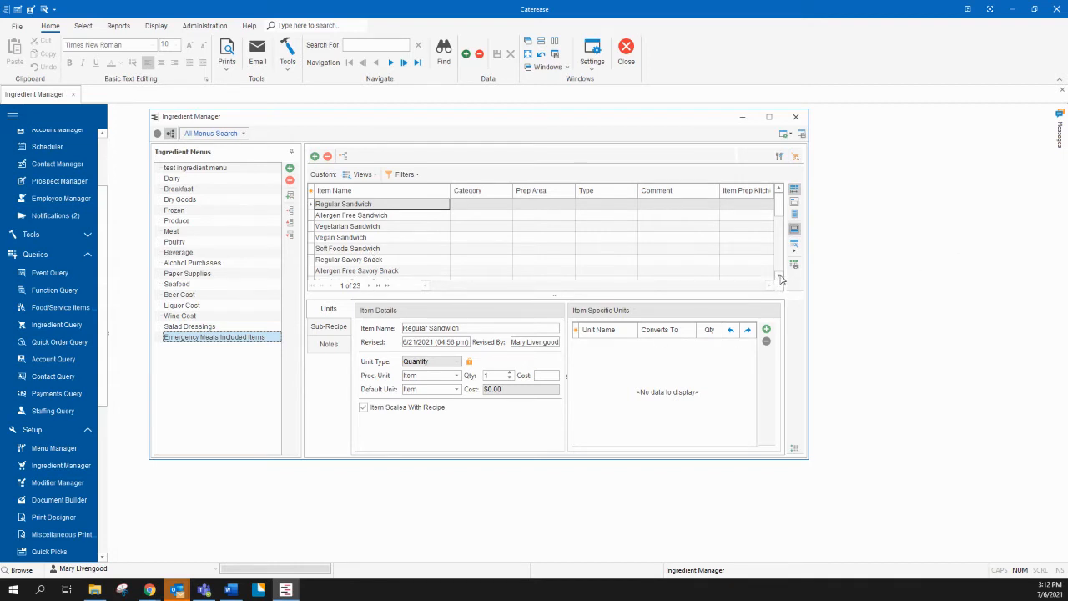
pyautogui.moveTo(781, 277); pyautogui.dragTo(784, 279)
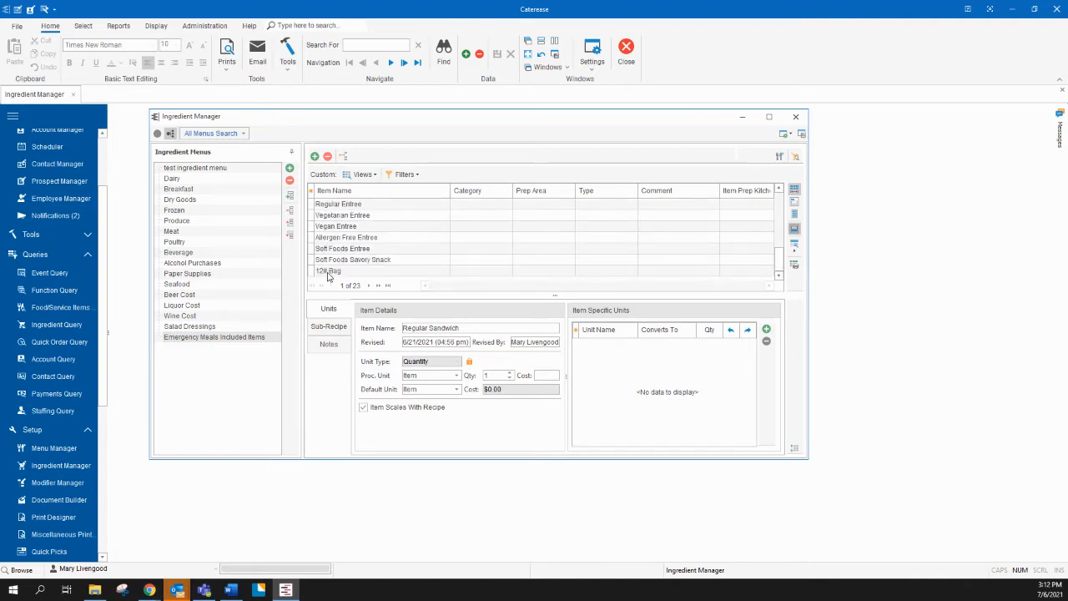
pyautogui.click(315, 157)
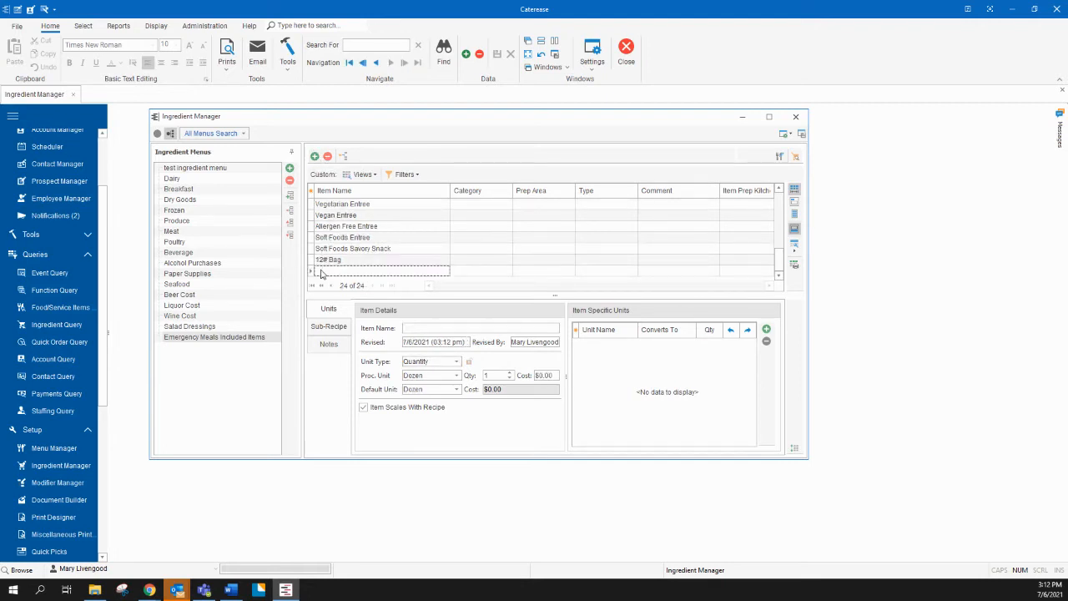
pyautogui.click(319, 271)
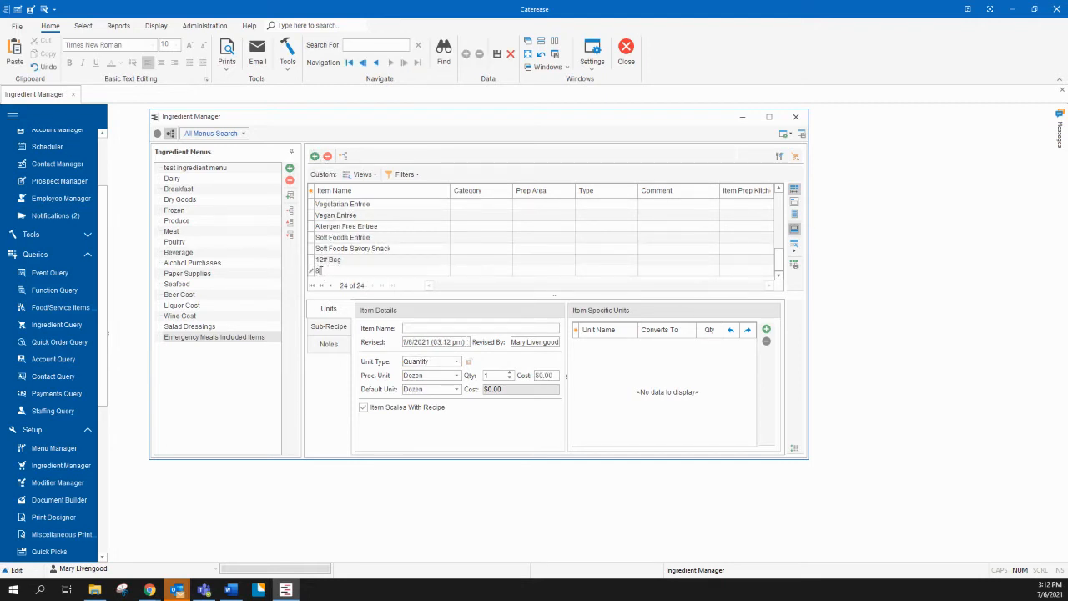
pyautogui.write('8')
# Set the 8# Bag's procurement unit and default unit to Item and save the record
pyautogui.click(457, 375)
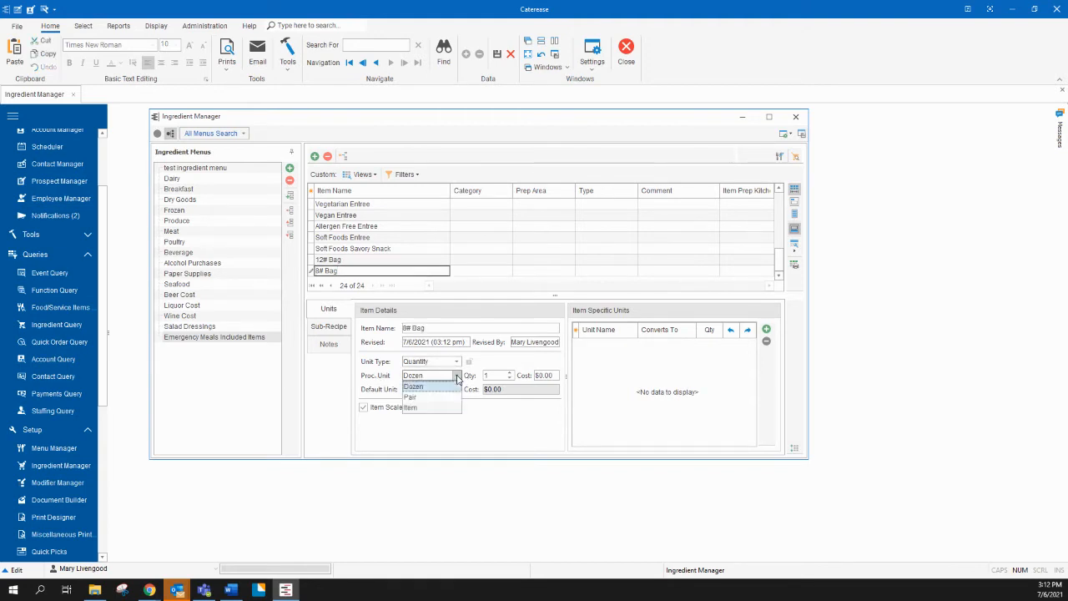
pyautogui.click(422, 406)
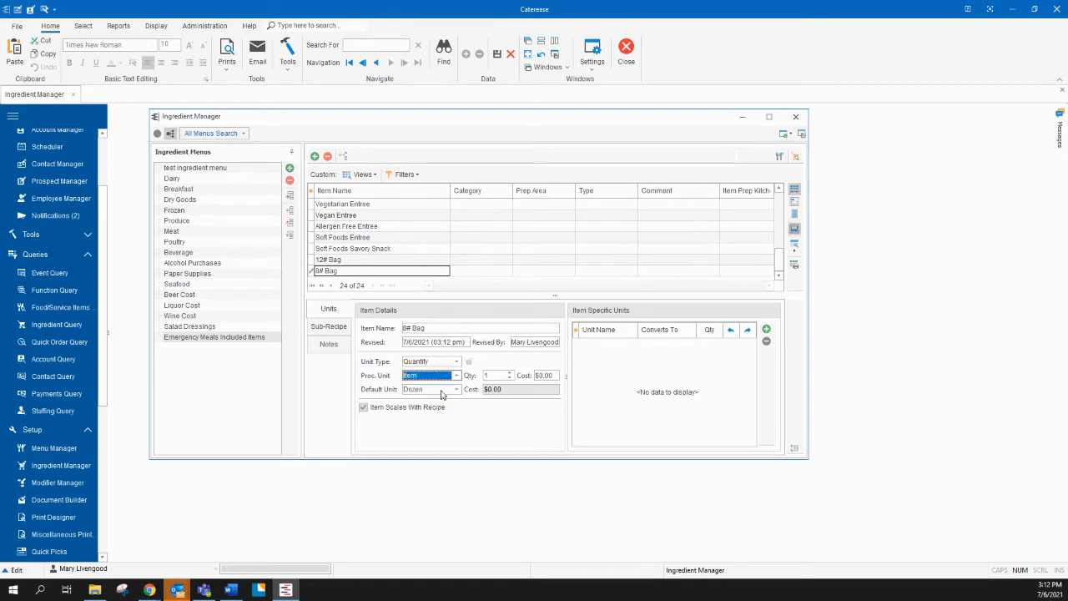
pyautogui.click(442, 390)
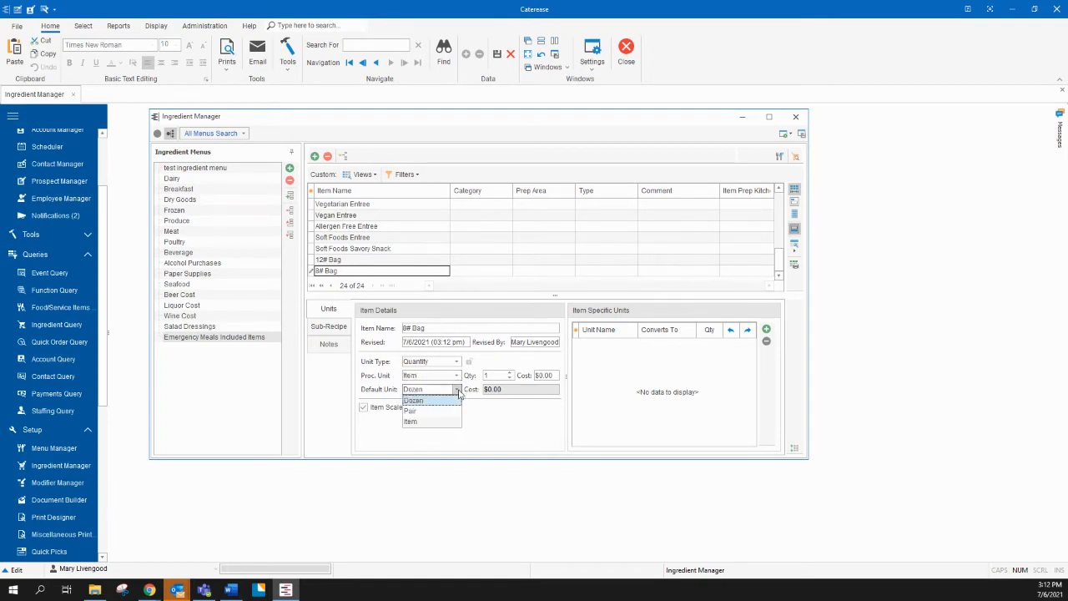
pyautogui.click(426, 422)
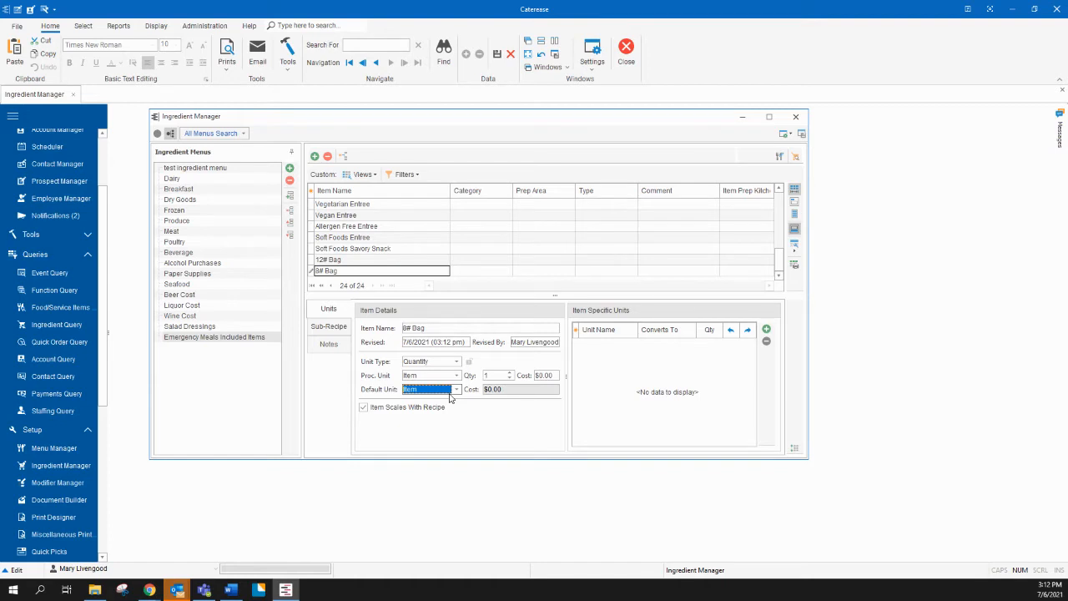
pyautogui.click(498, 58)
# Check the 8# Bag's sub-recipe and unit details, and close the Ingredient Manager
pyautogui.click(343, 329)
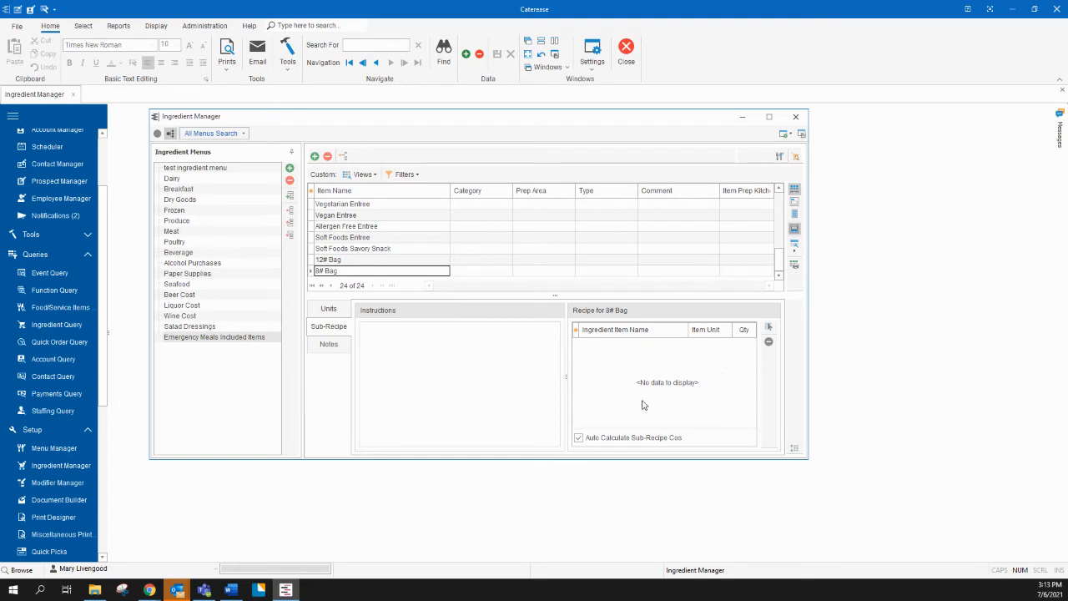
pyautogui.click(337, 310)
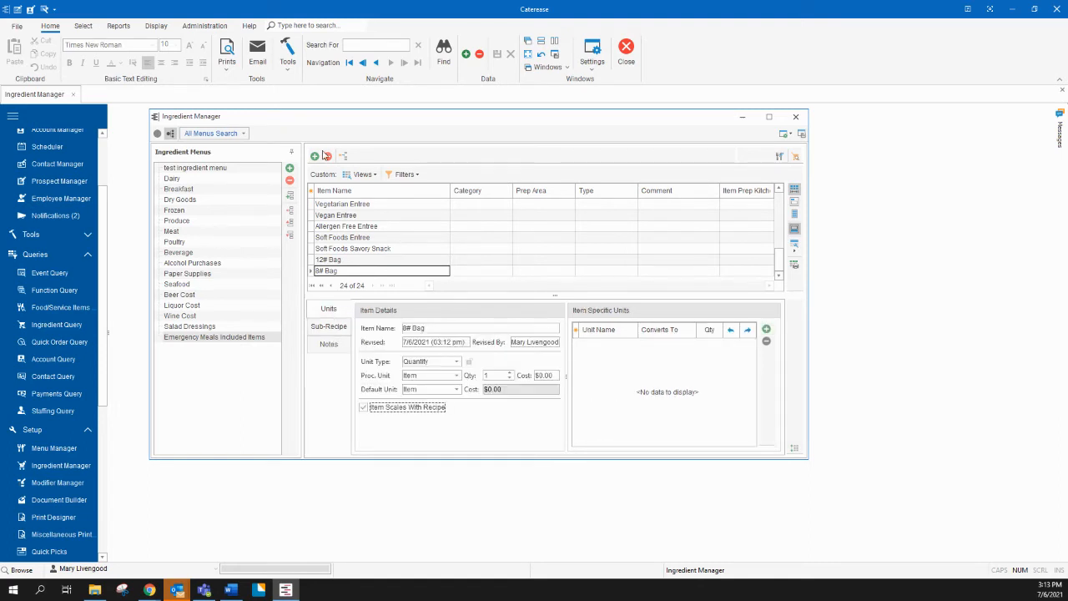
pyautogui.click(798, 117)
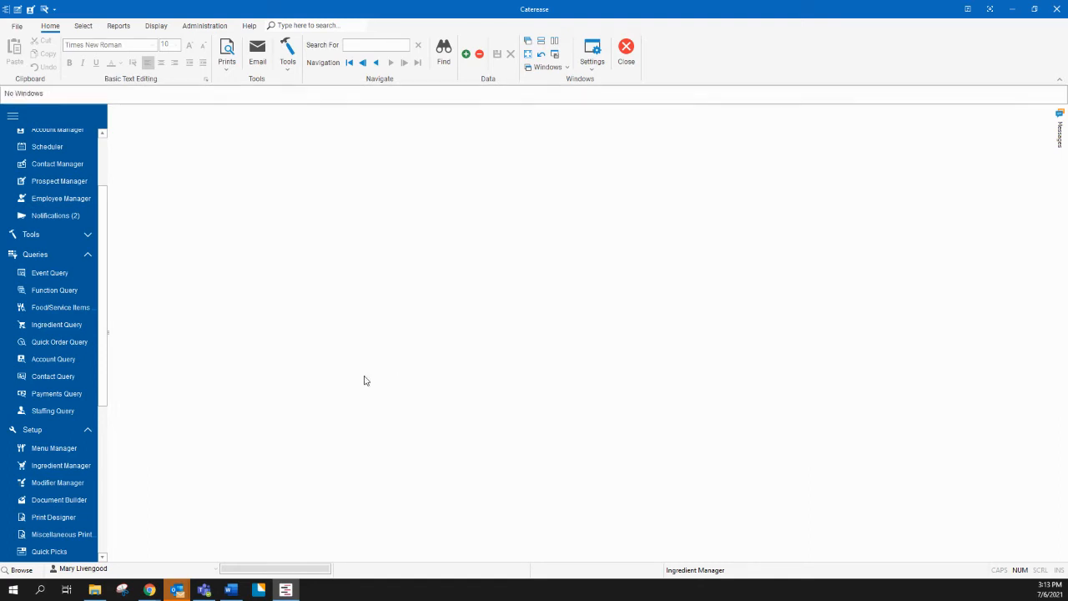
# Open the Emergency Meals Menu in the Menu Manager and sort its items by category
pyautogui.click(52, 448)
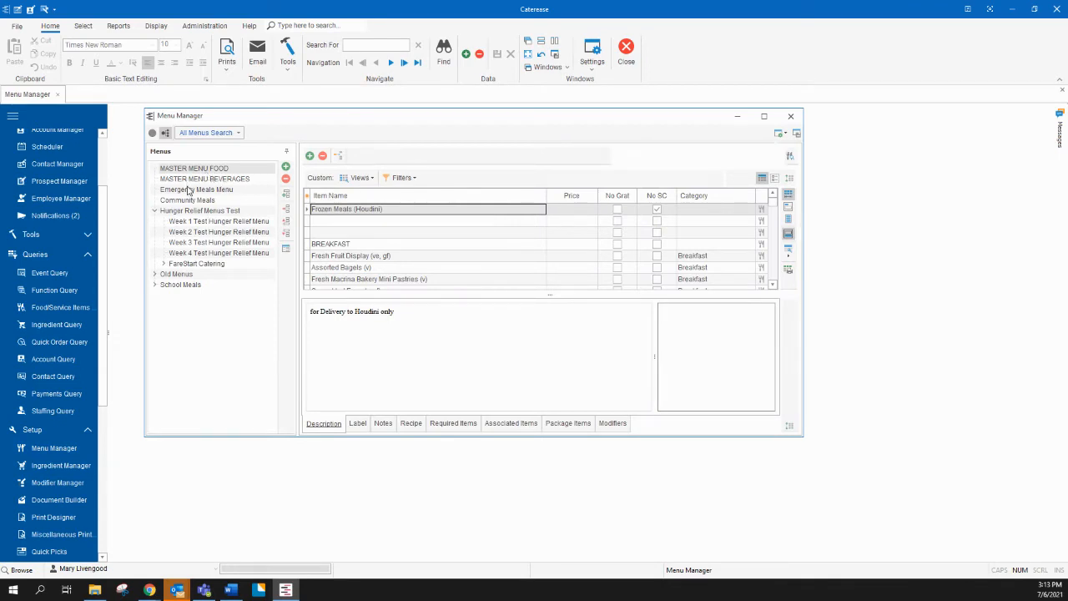
pyautogui.click(192, 192)
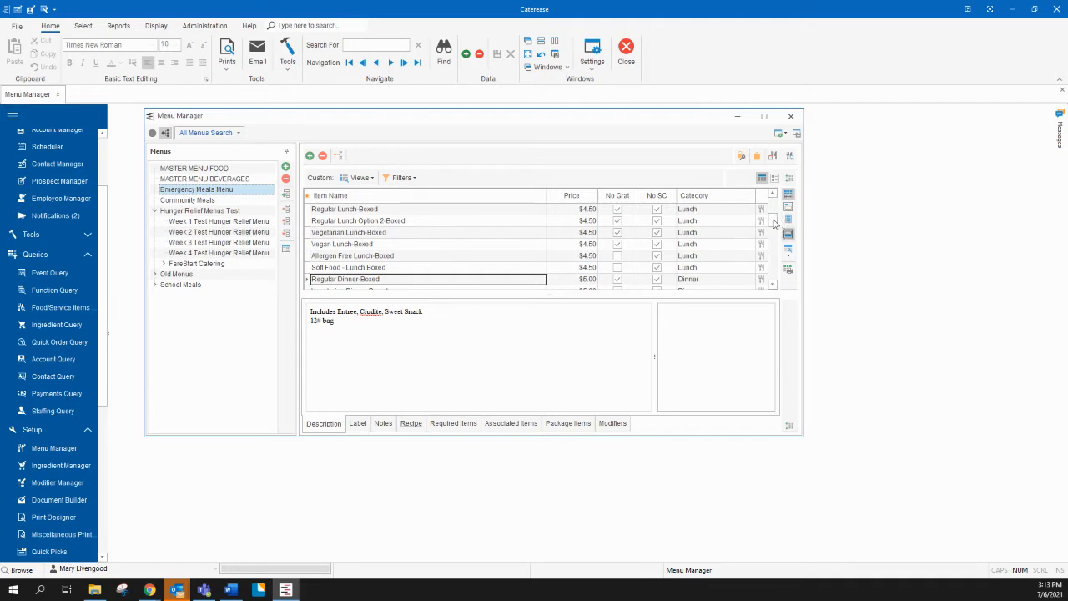
pyautogui.scroll(5, 776, 224)
pyautogui.click(712, 196)
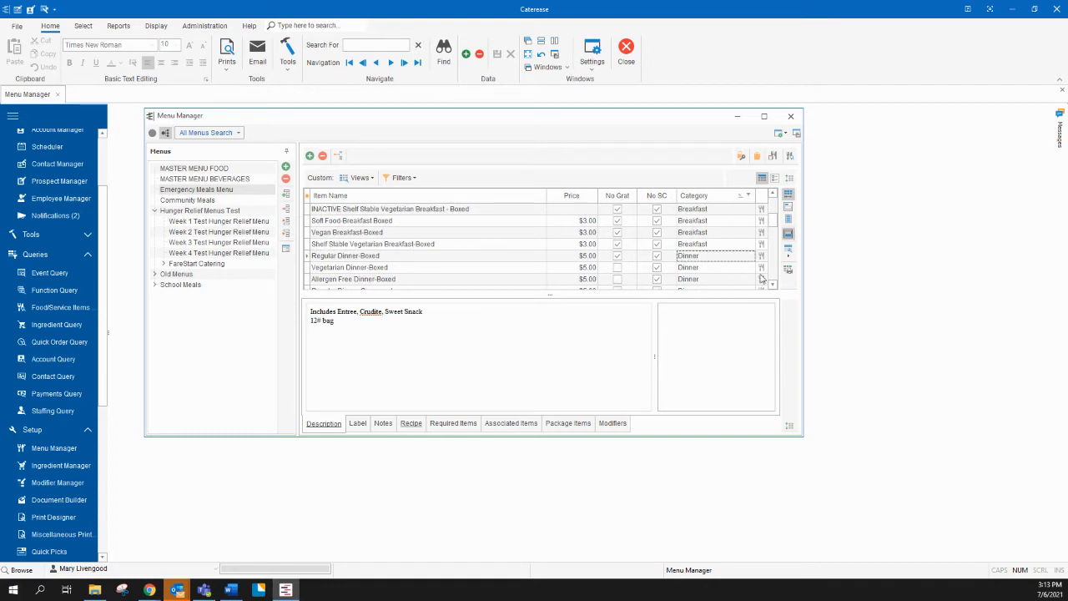
# Add a bag-size line below the included items in the description of Regular Lunch-Boxed
pyautogui.scroll(-1, 776, 288)
pyautogui.scroll(-7, 776, 288)
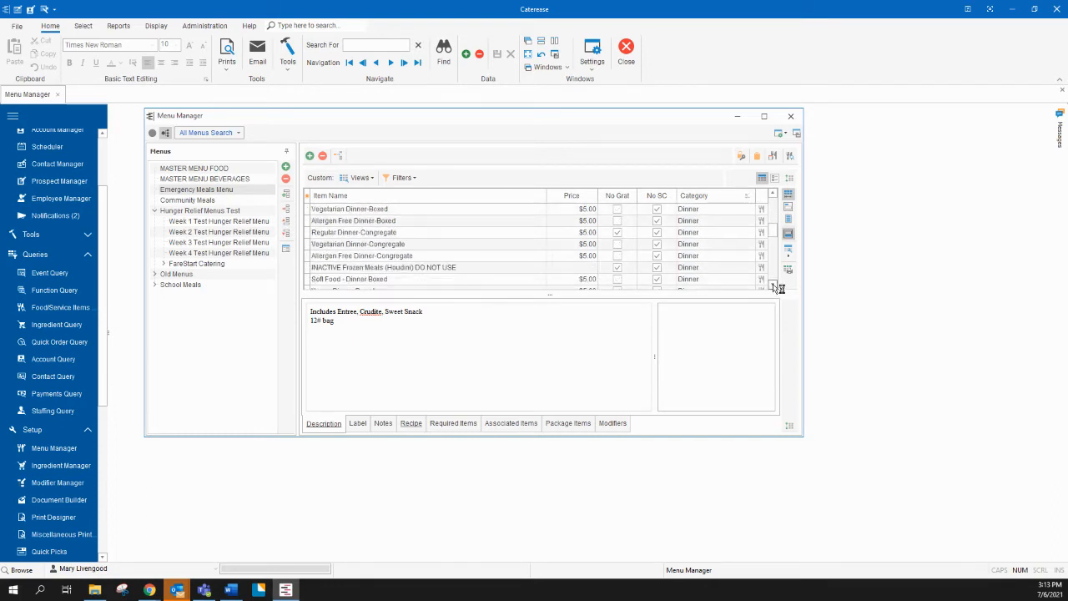
pyautogui.scroll(-10, 776, 289)
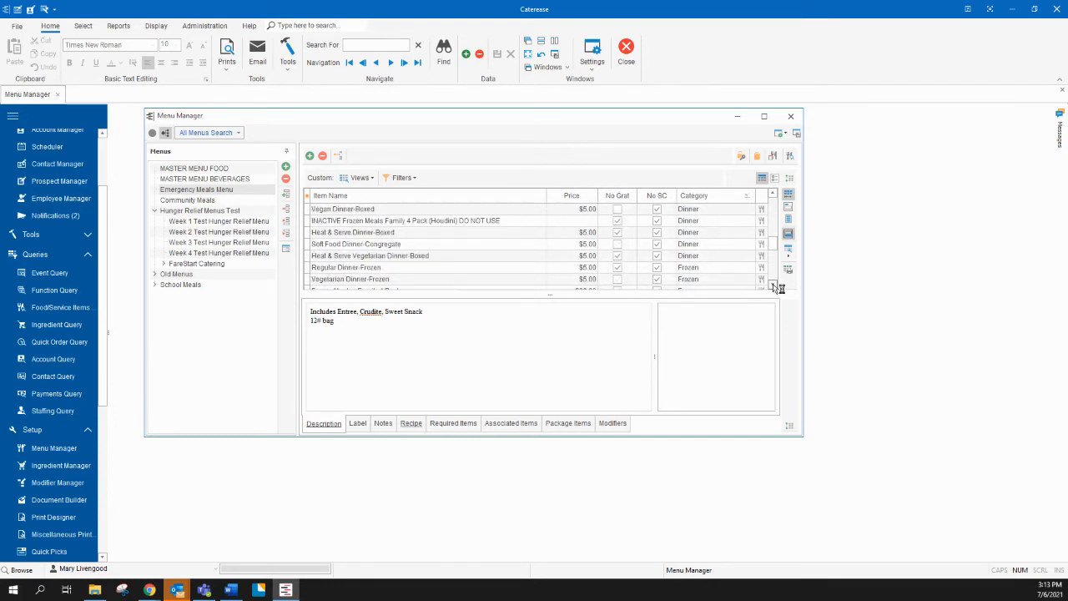
pyautogui.scroll(-3, 776, 289)
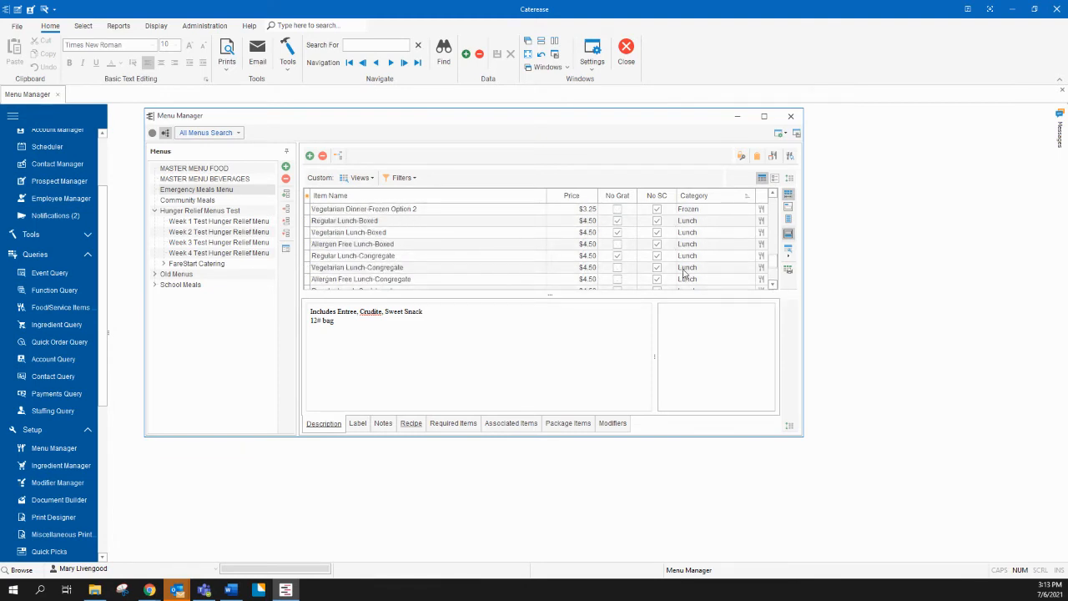
pyautogui.click(380, 221)
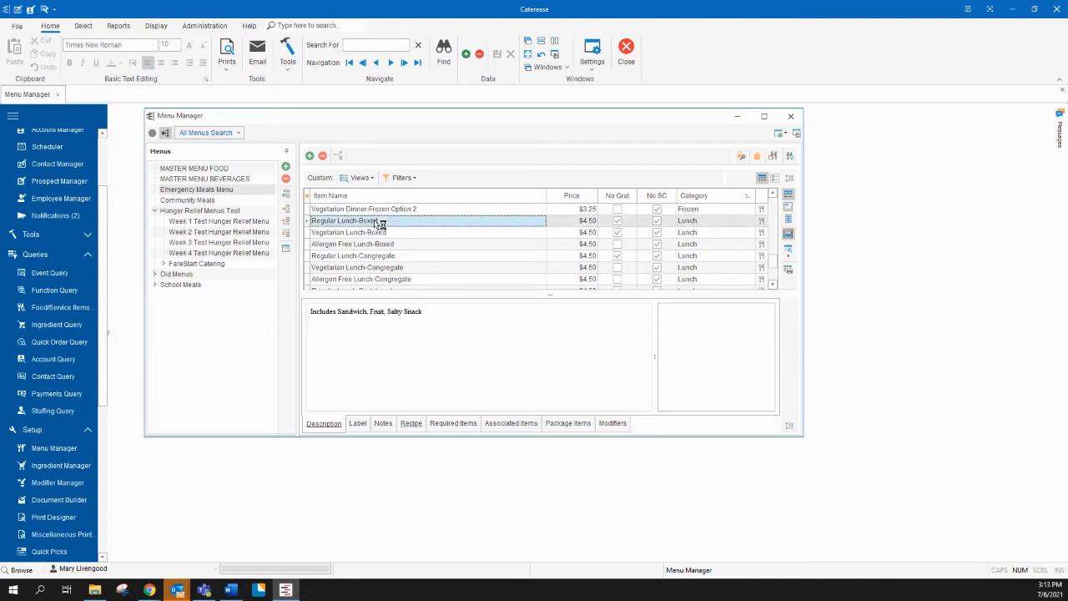
pyautogui.click(431, 317)
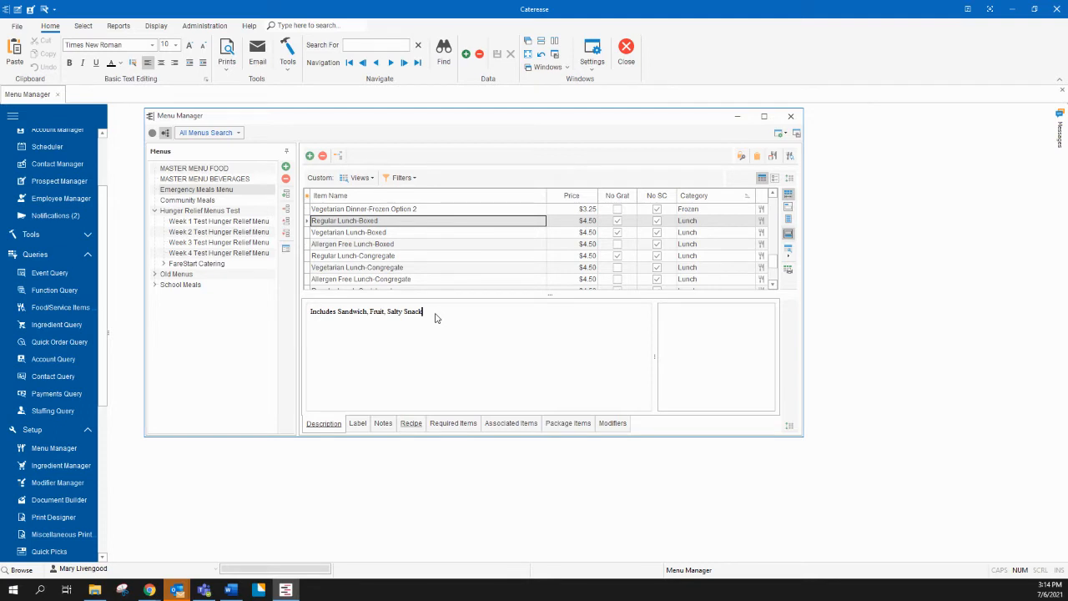
pyautogui.press('Return')
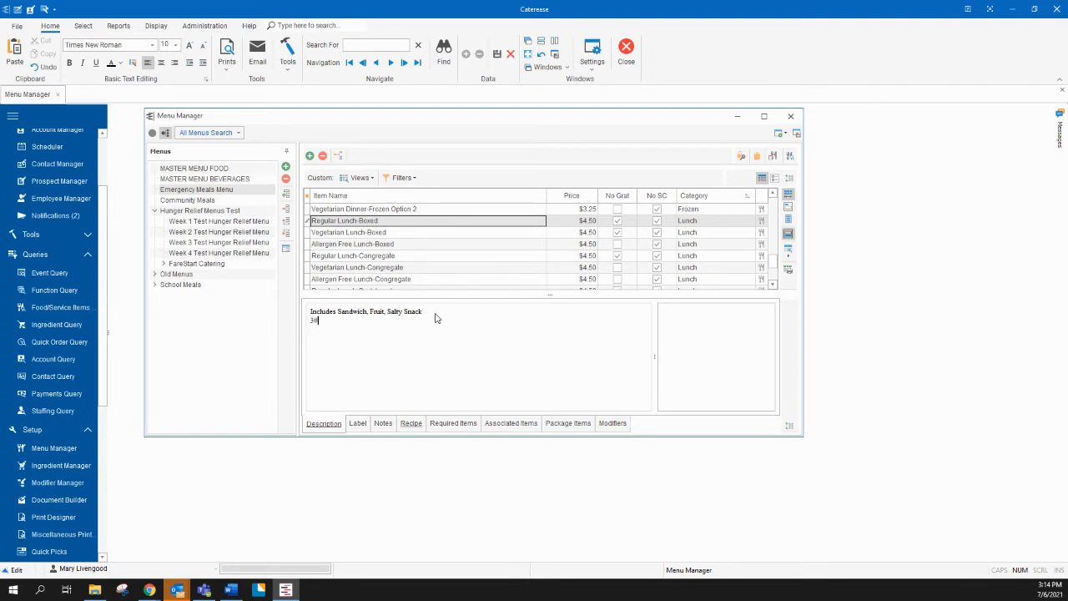
pyautogui.press('BackSpace')
pyautogui.press('BackSpace')
# Add 8# Bag from Emergency Meals Included Items to the Regular Lunch-Boxed recipe with quantity 1, and save
pyautogui.click(411, 424)
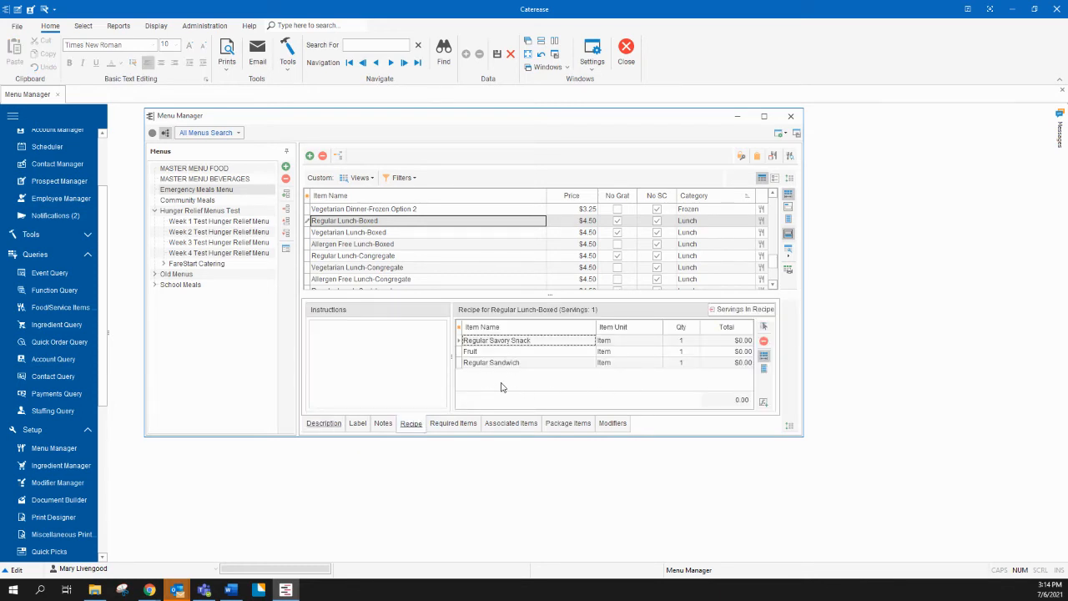
pyautogui.click(765, 328)
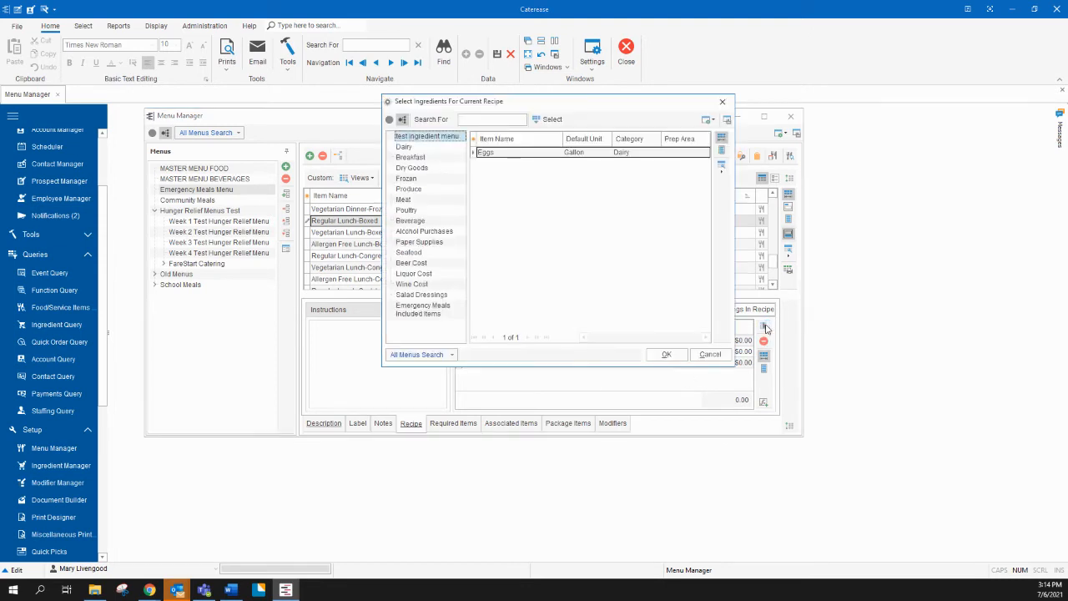
pyautogui.click(423, 311)
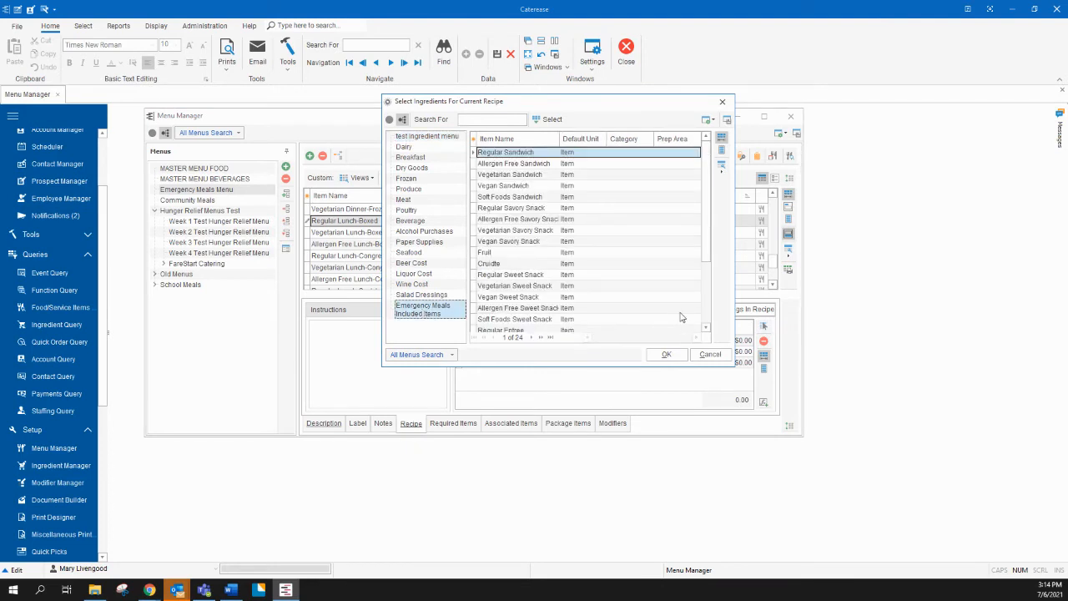
pyautogui.click(707, 322)
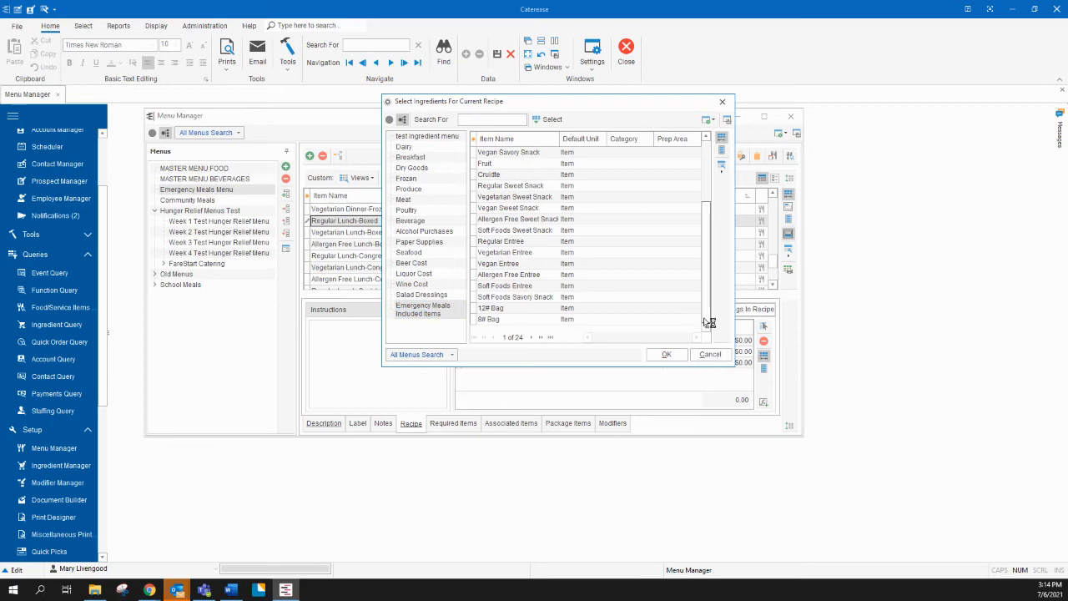
pyautogui.click(505, 320)
pyautogui.click(667, 355)
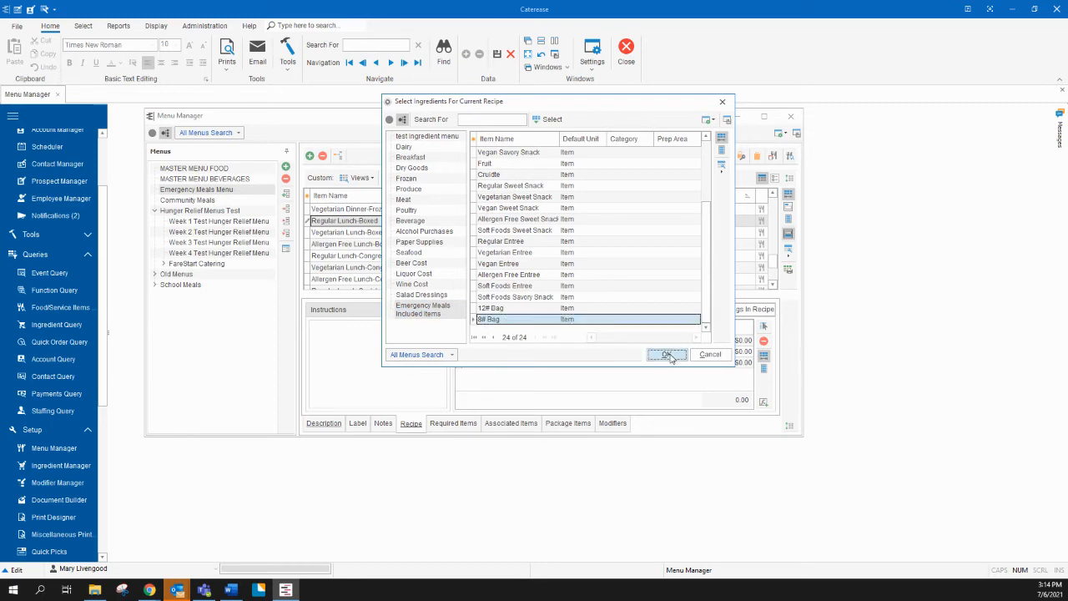
pyautogui.click(687, 375)
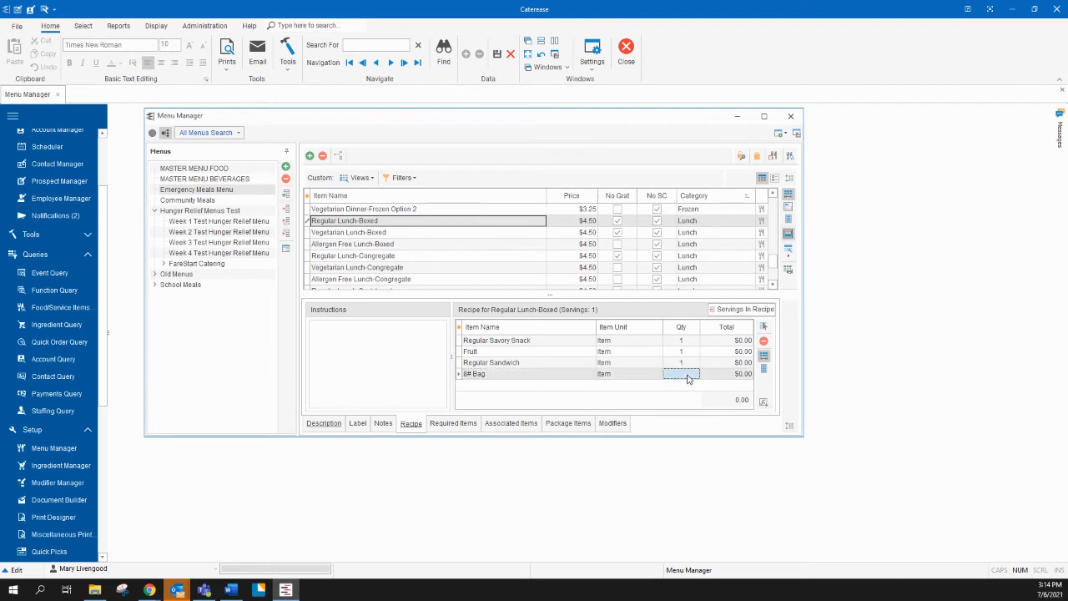
pyautogui.write('1')
pyautogui.click(497, 55)
# Update all events from 7/6/2021 onward with Regular Lunch-Boxed's description and reset ingredients, keeping the default status exclusions
pyautogui.rightClick(395, 223)
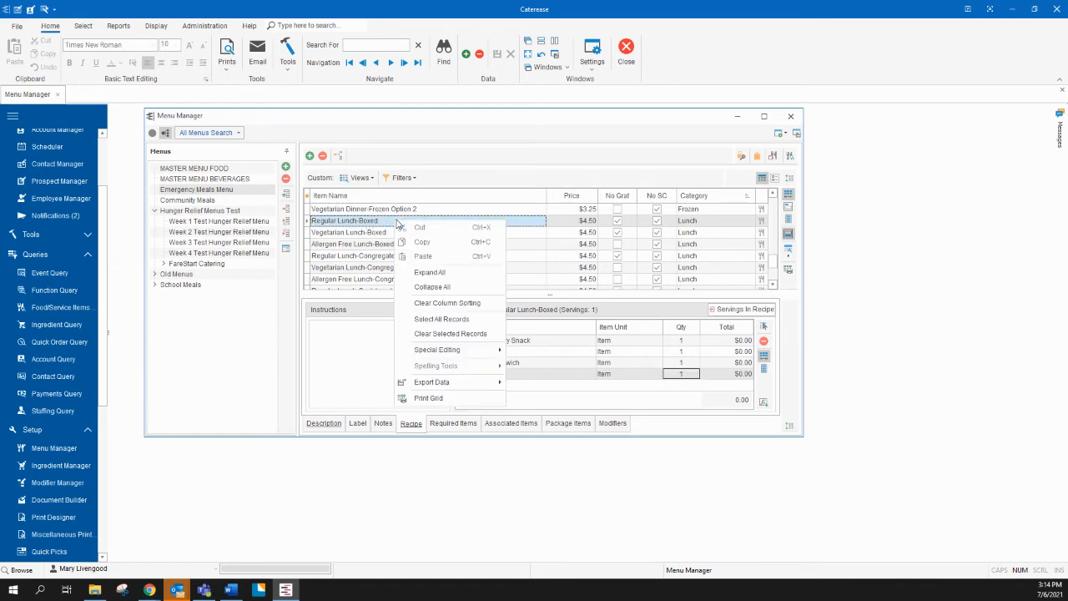
pyautogui.moveTo(446, 351)
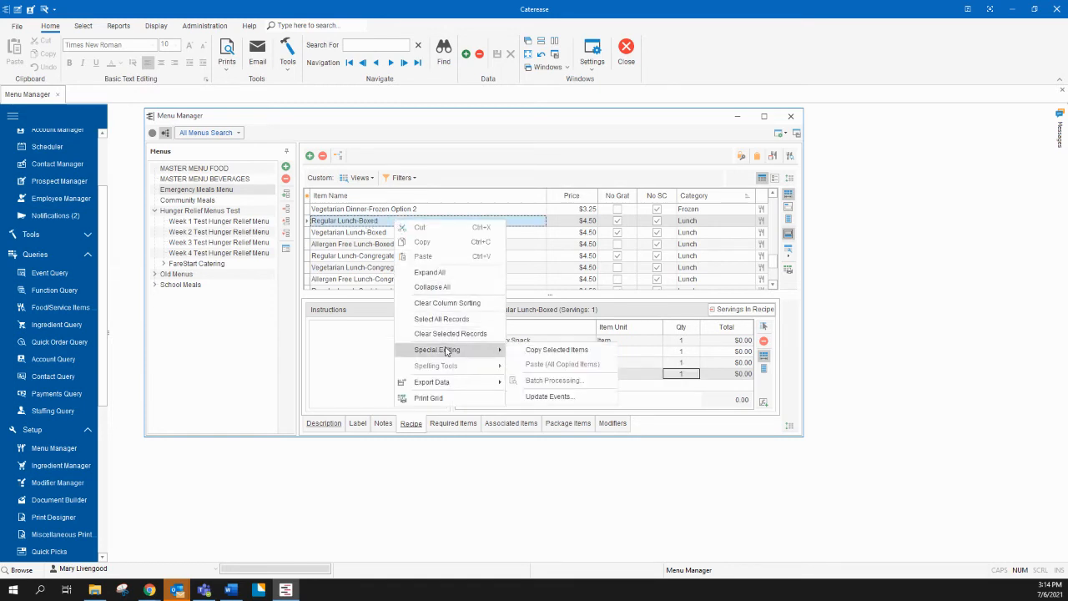
pyautogui.click(540, 400)
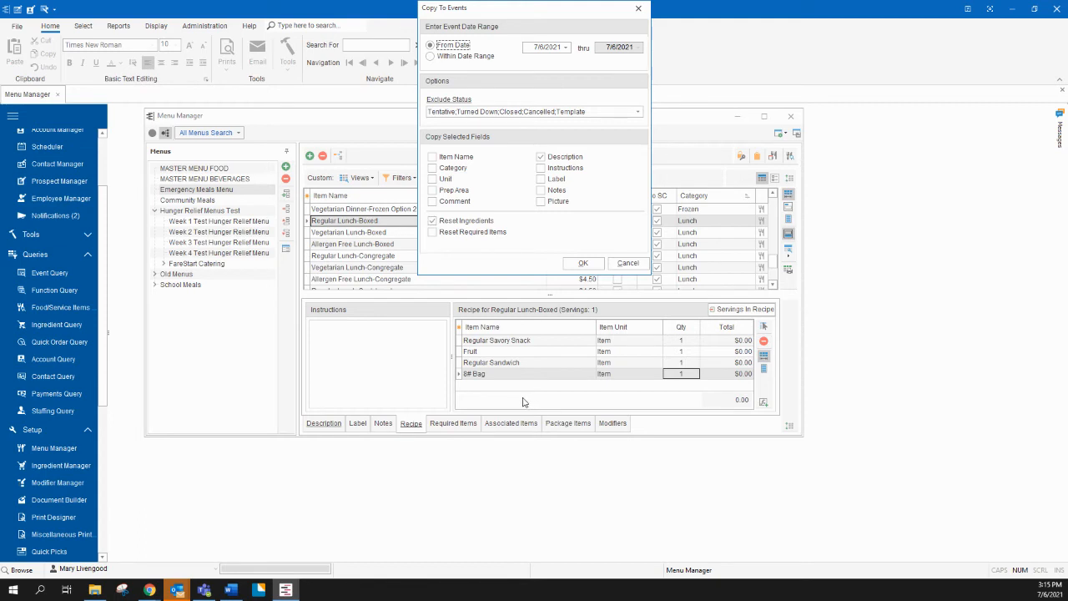
pyautogui.click(583, 264)
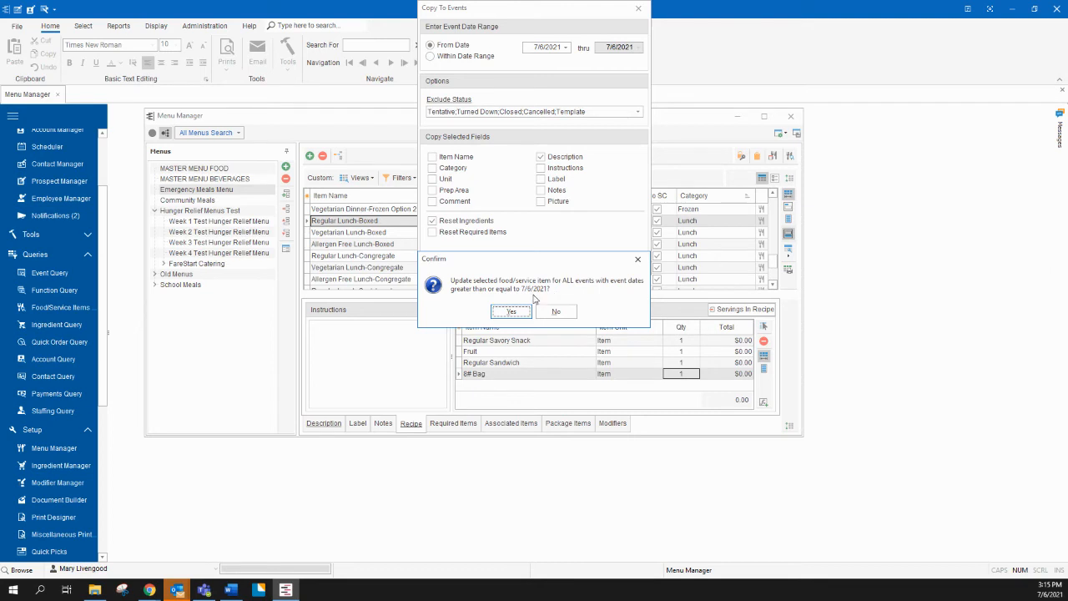
pyautogui.click(515, 312)
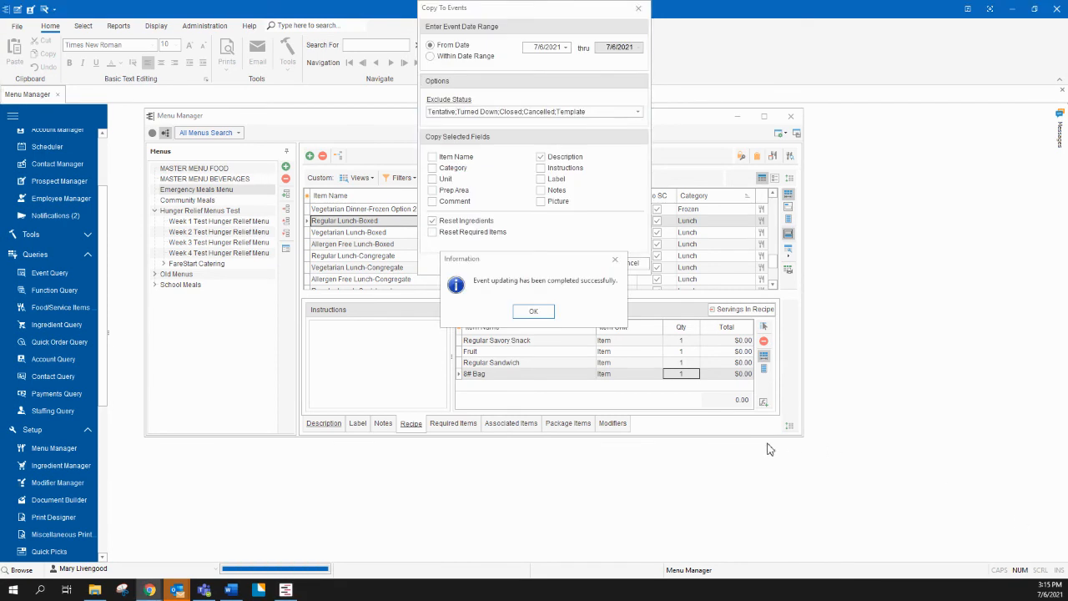
pyautogui.click(538, 314)
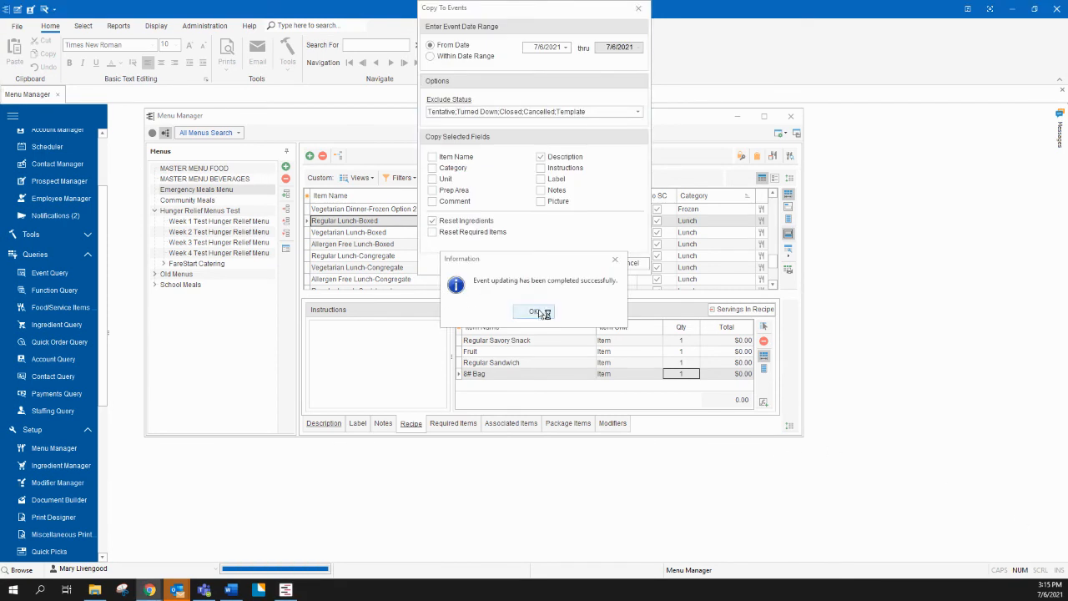
# Add an "8# Bag" line below the included items in the description of Vegetarian Lunch-Boxed
pyautogui.click(357, 234)
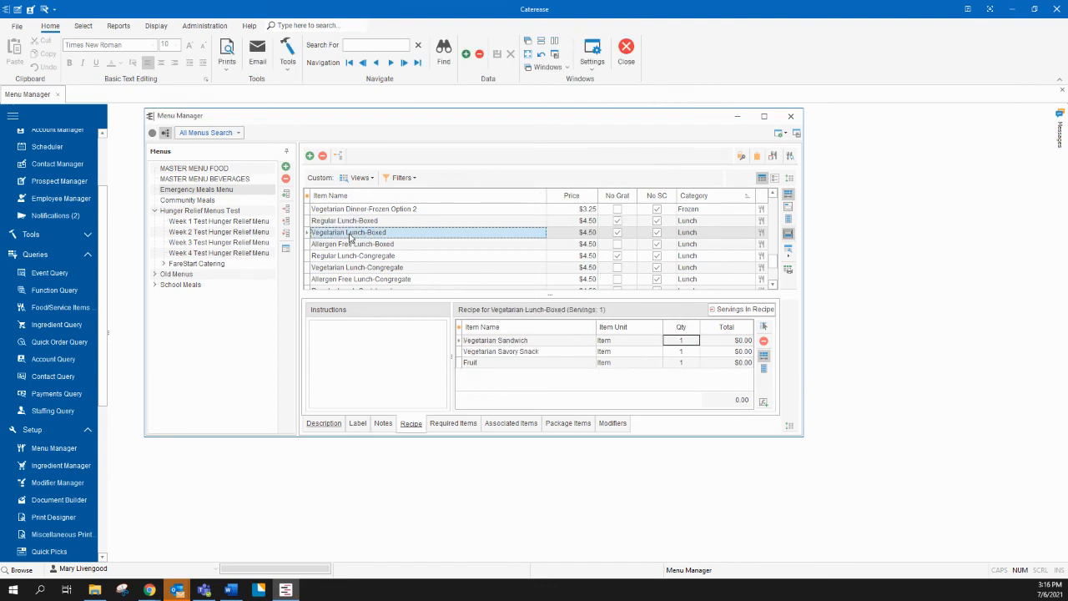
pyautogui.click(328, 423)
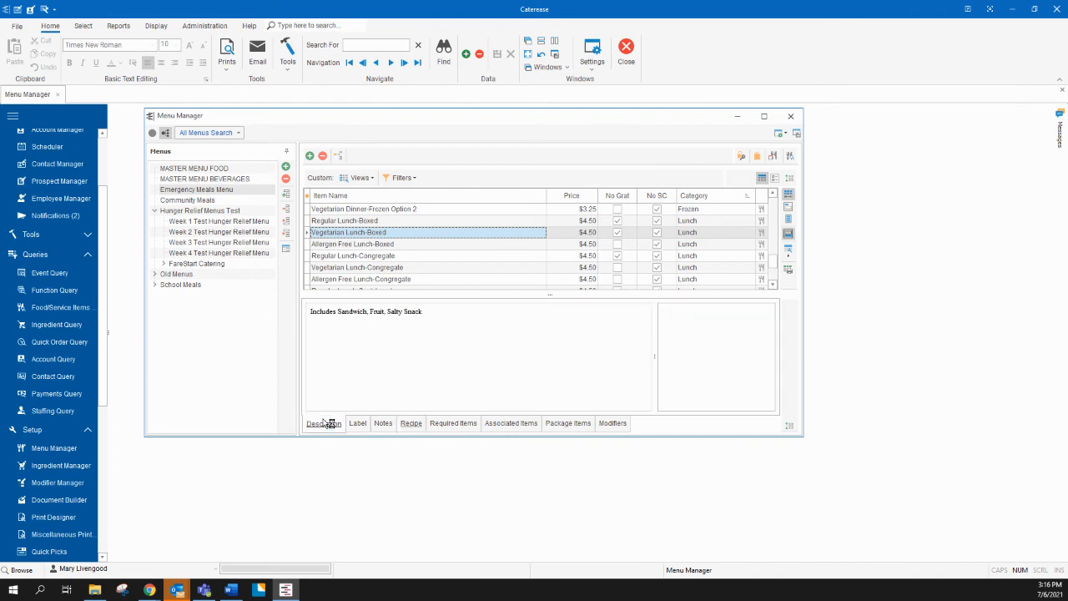
pyautogui.click(454, 313)
pyautogui.press('Return')
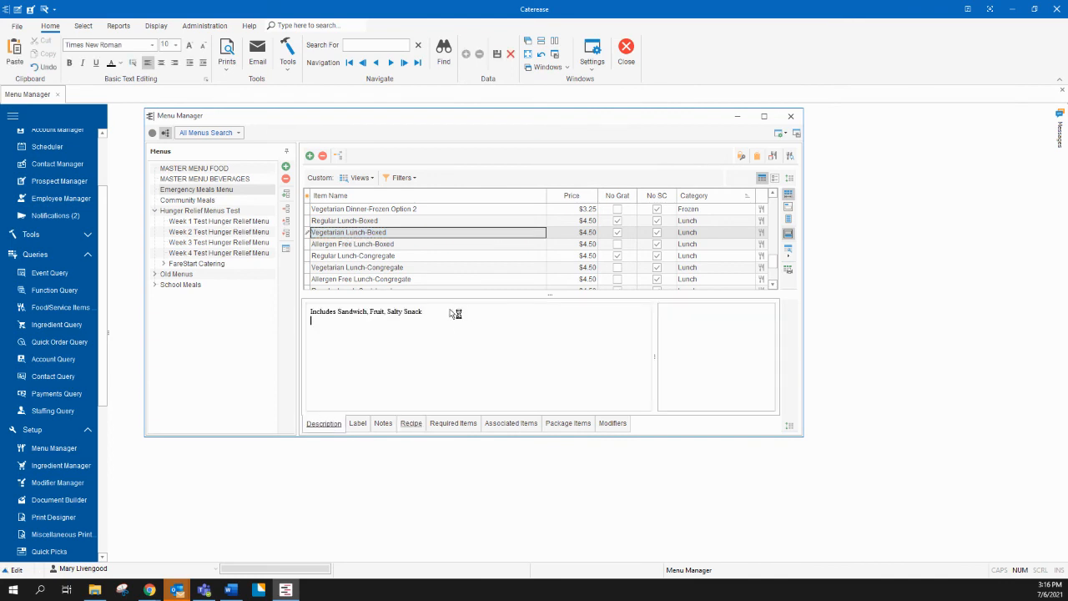
pyautogui.write('8# Bag')
# Add 8# Bag from Emergency Meals Included Items to the Vegetarian Lunch-Boxed recipe with quantity 1, and save
pyautogui.click(412, 423)
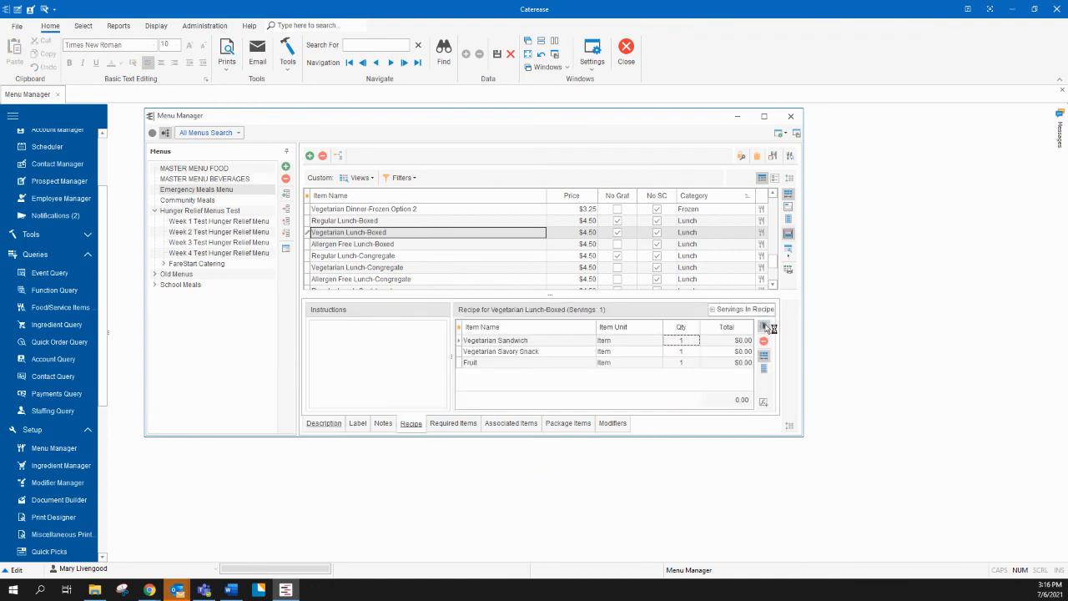
pyautogui.click(764, 326)
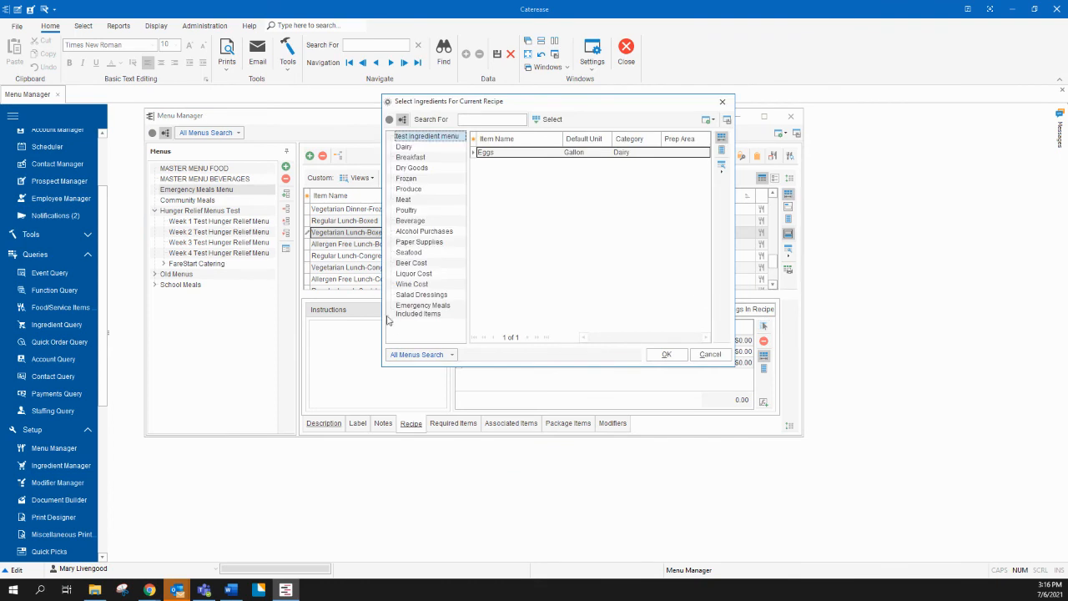
pyautogui.click(407, 310)
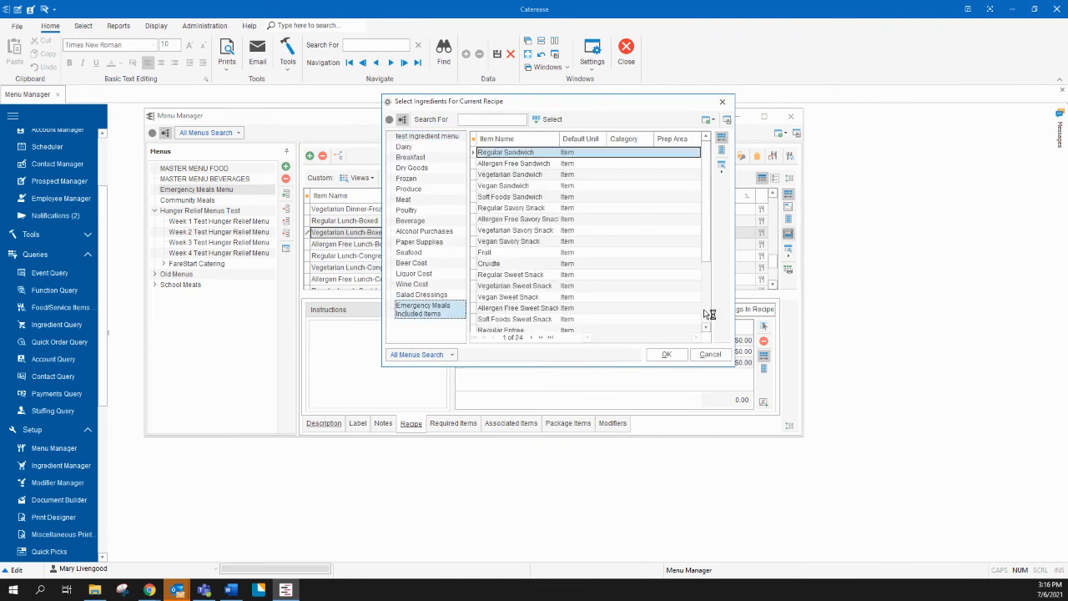
pyautogui.scroll(-5, 676, 320)
pyautogui.click(549, 320)
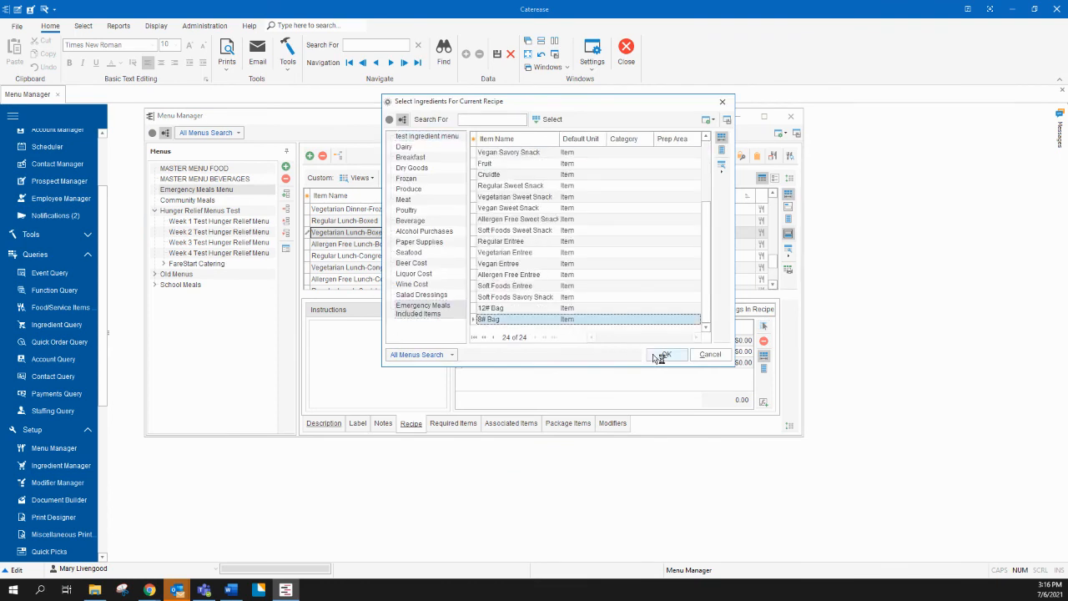
pyautogui.click(666, 354)
pyautogui.click(691, 377)
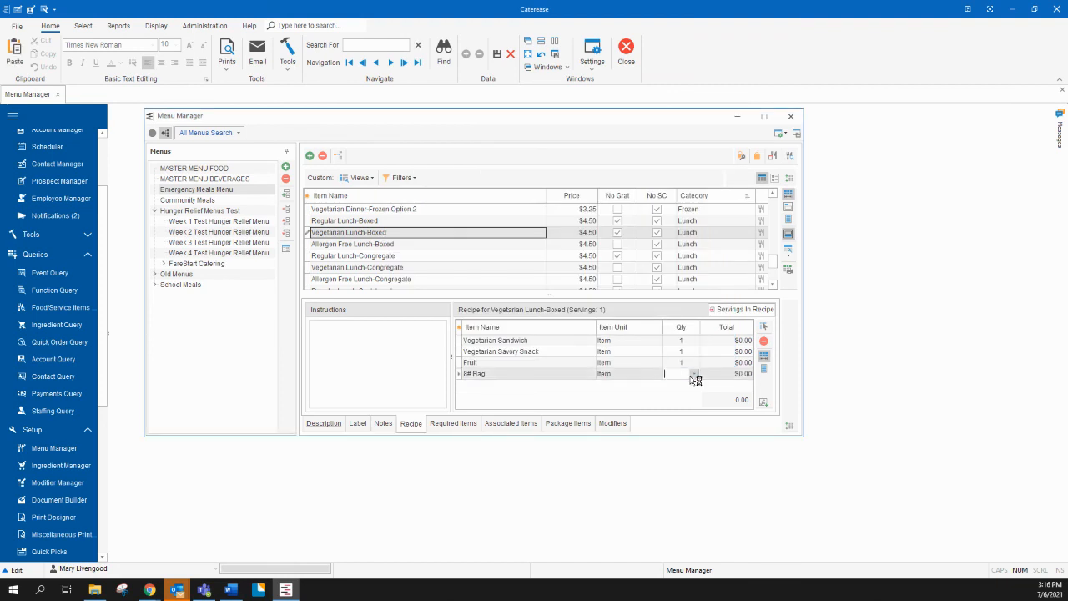
pyautogui.click(498, 53)
# Open the Update Events options for copying Vegetarian Lunch-Boxed's changes to existing events
pyautogui.rightClick(491, 233)
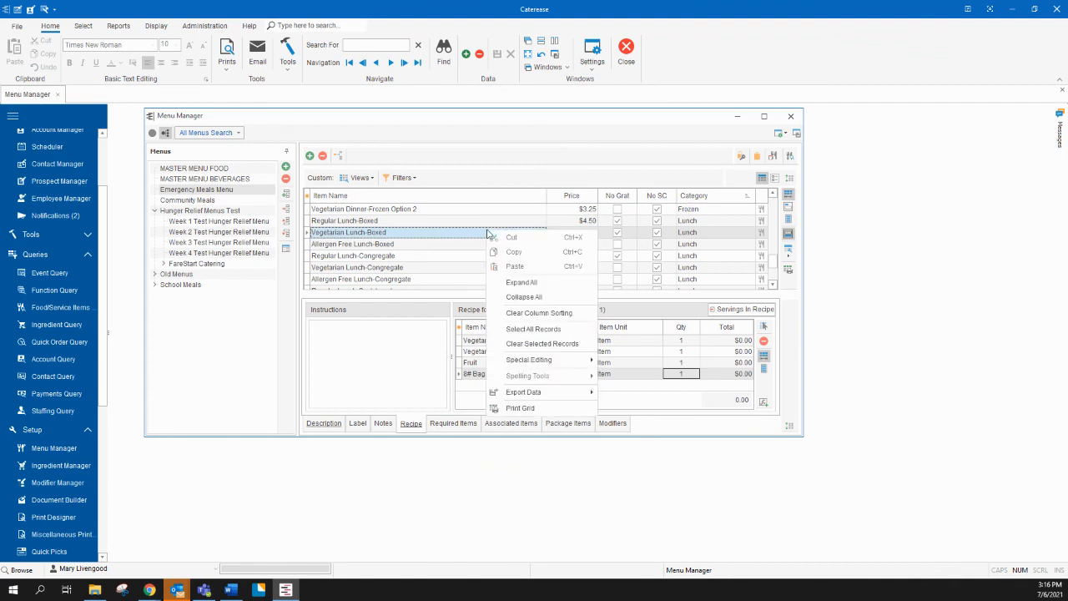
pyautogui.moveTo(532, 361)
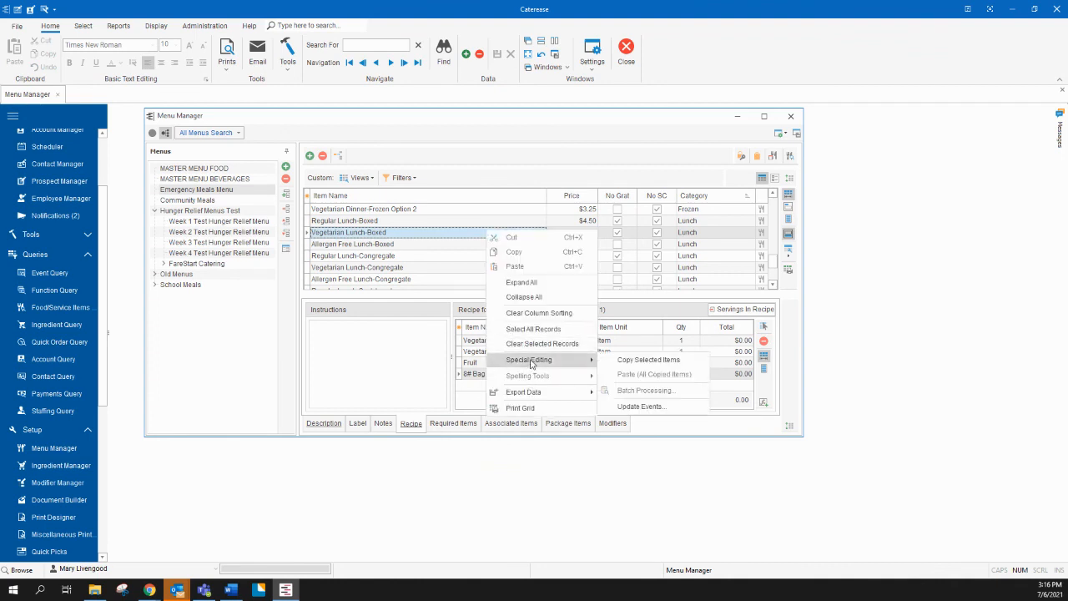
pyautogui.click(657, 407)
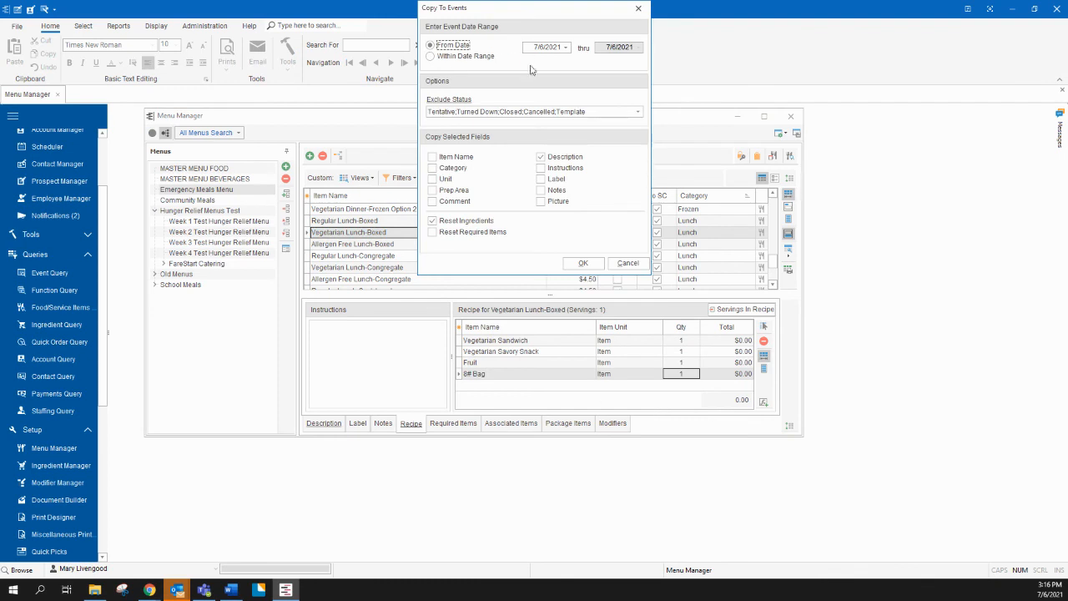